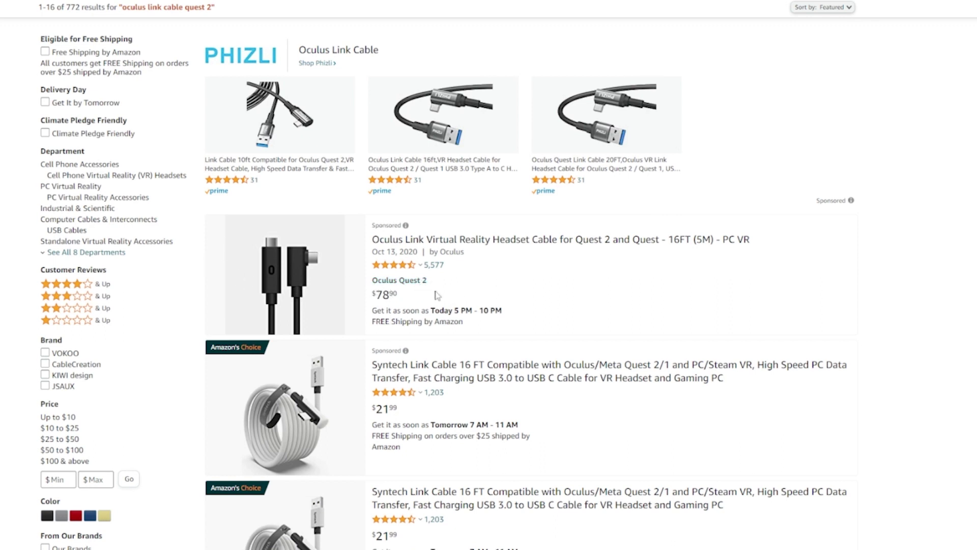
# Step: Scroll through the Amazon Quest 2 Link cable listings
pyautogui.scroll(-5, 603, 276)
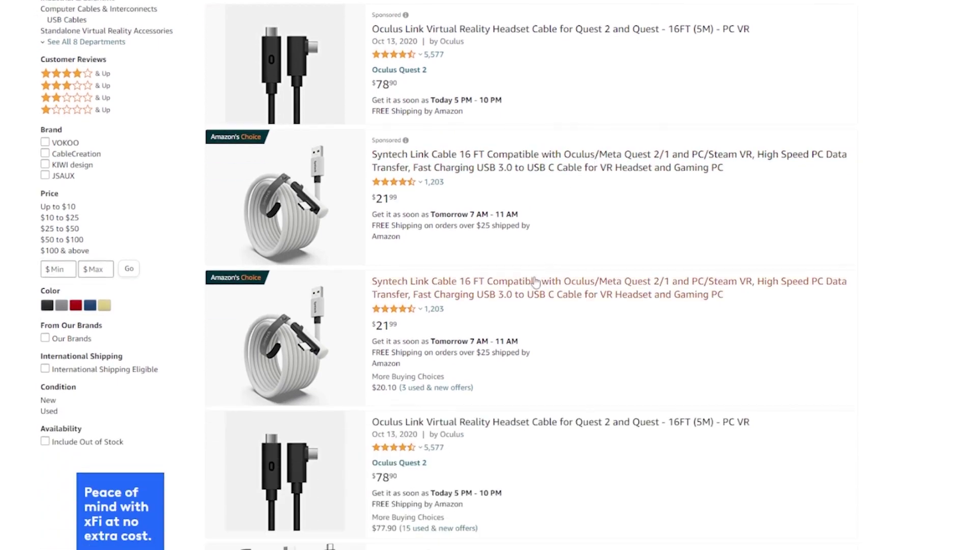
pyautogui.scroll(-5, 485, 253)
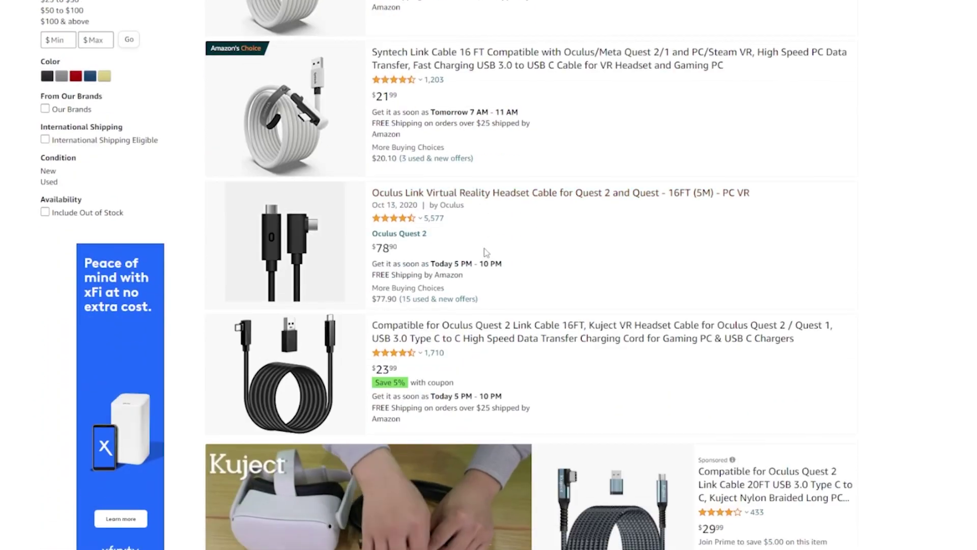
pyautogui.scroll(-8, 485, 257)
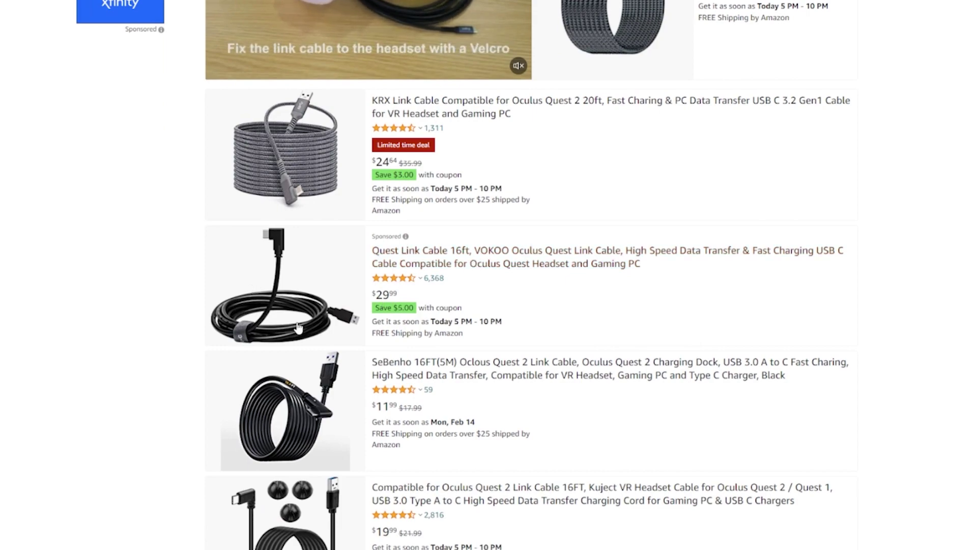
pyautogui.scroll(10, 335, 330)
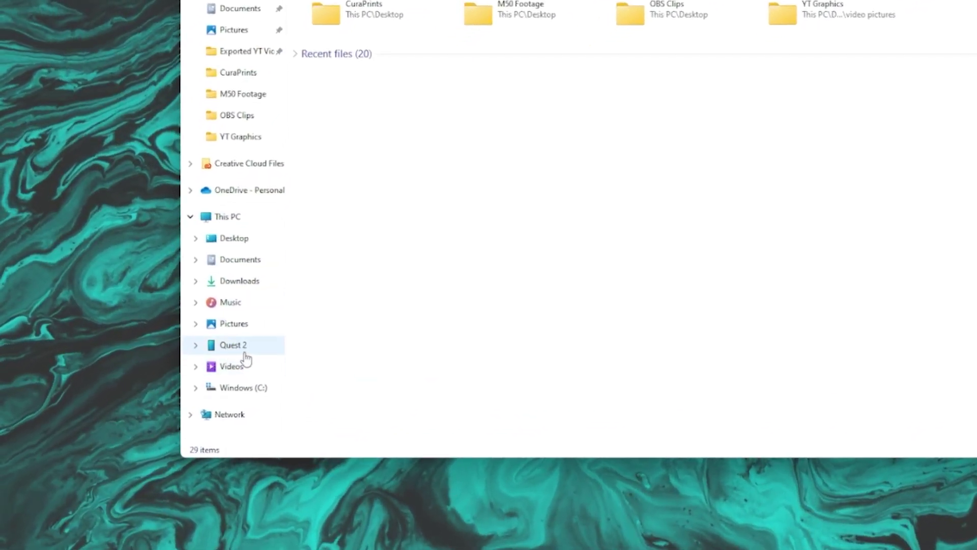
# Step: Navigate Quest 2 > Internal shared storage > Android > data > com.Warpfrog.BladeAndSorcery > files > Mods
pyautogui.click(228, 350)
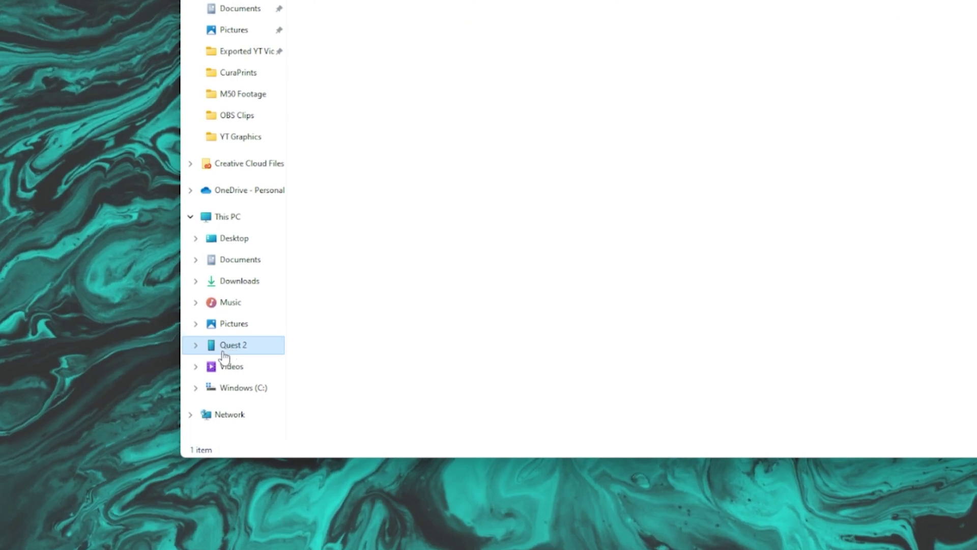
pyautogui.click(236, 113)
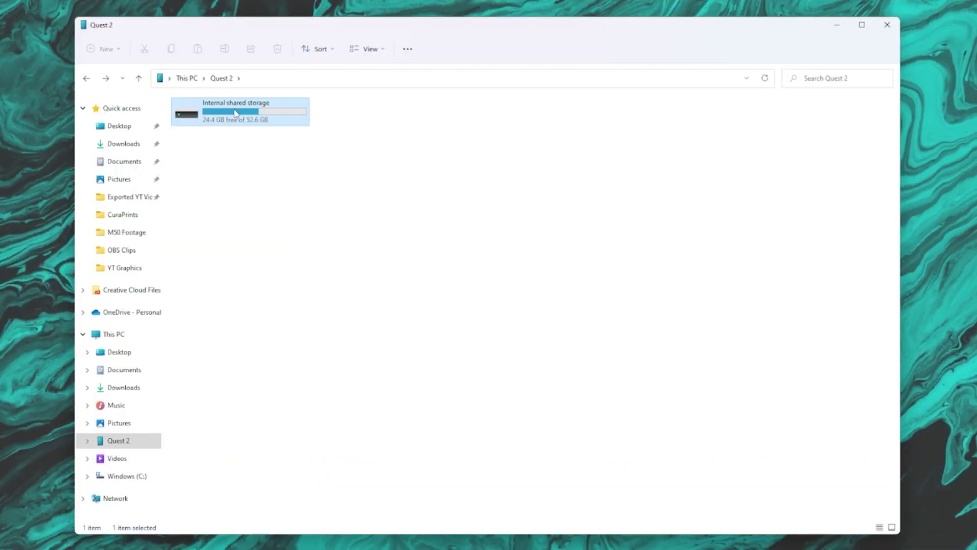
pyautogui.doubleClick(236, 113)
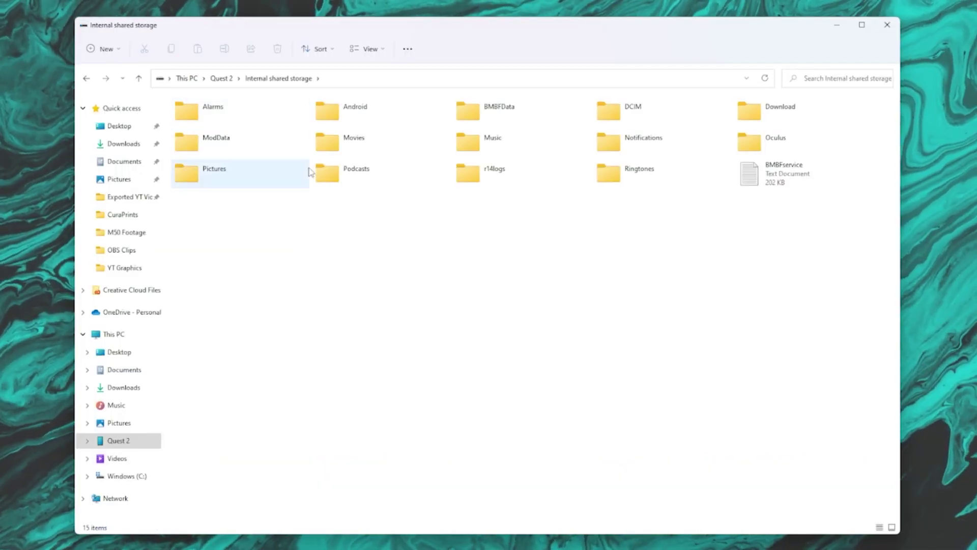
pyautogui.doubleClick(349, 115)
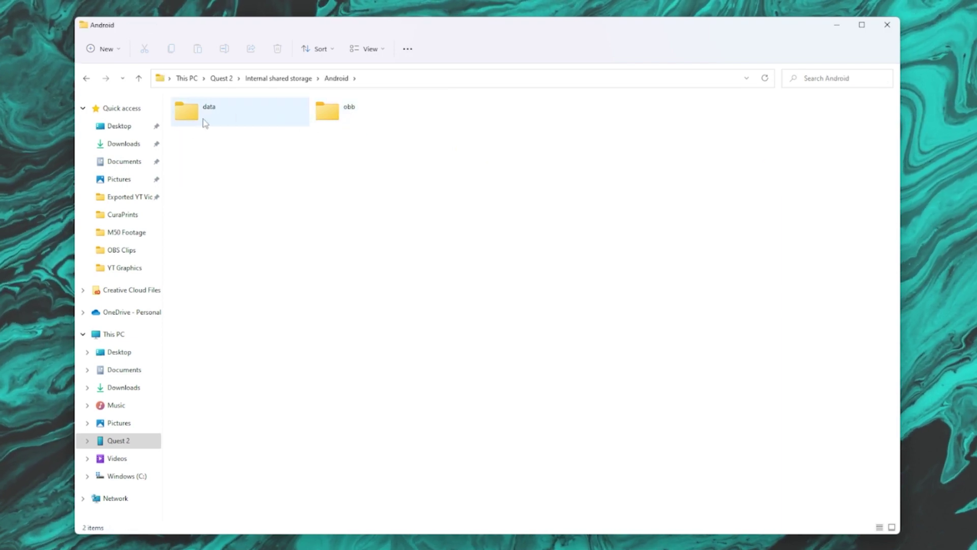
pyautogui.doubleClick(210, 113)
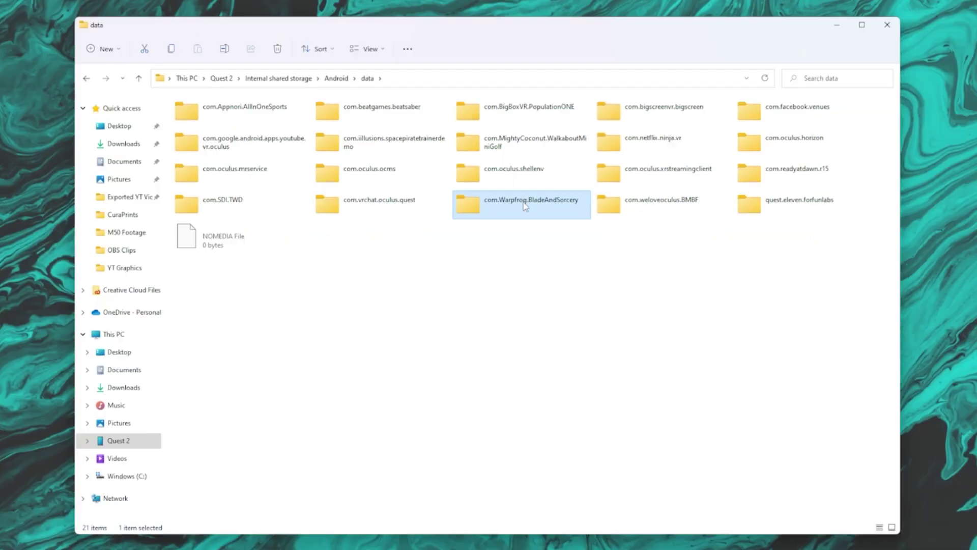
pyautogui.doubleClick(530, 243)
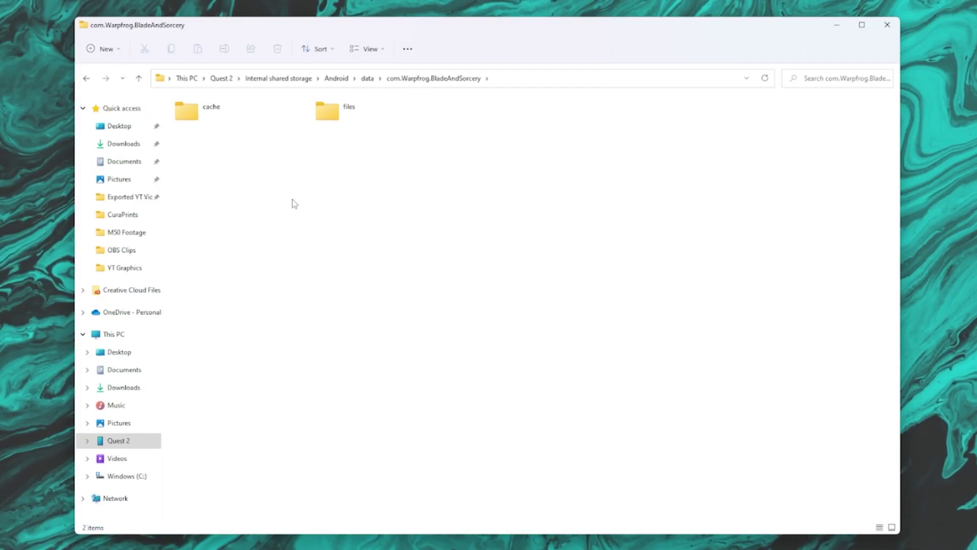
pyautogui.doubleClick(338, 111)
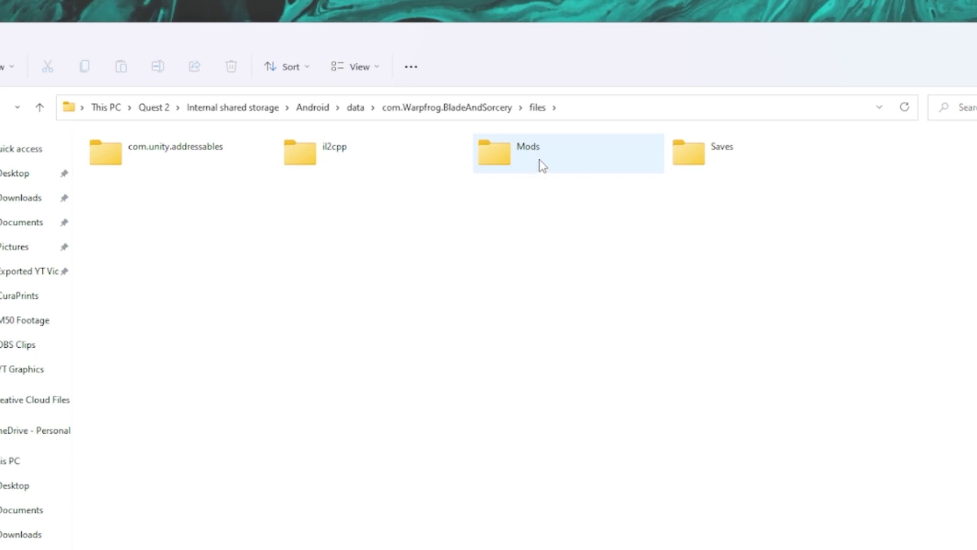
pyautogui.doubleClick(547, 161)
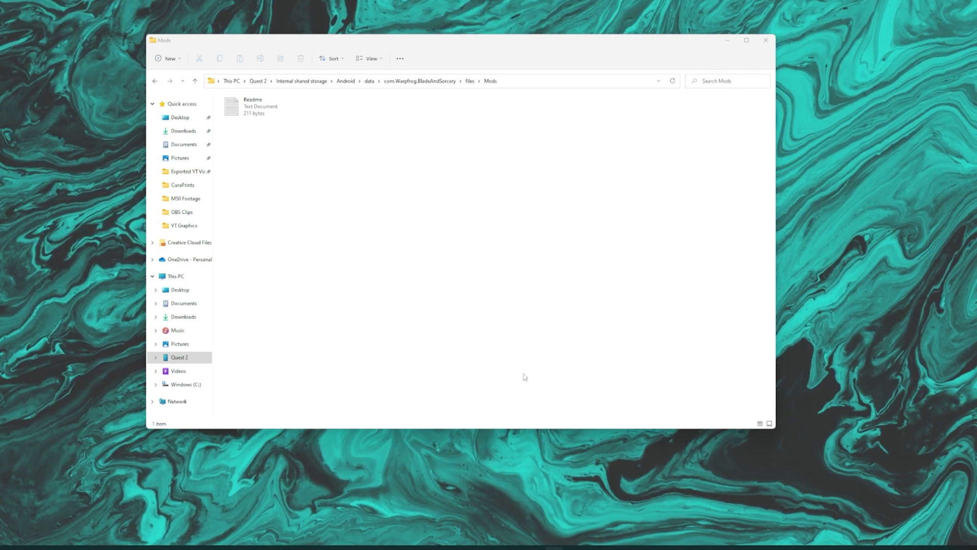
# Step: In the Nexus Mods window, search GAMES for 'blade & sorcery'
pyautogui.click(376, 504)
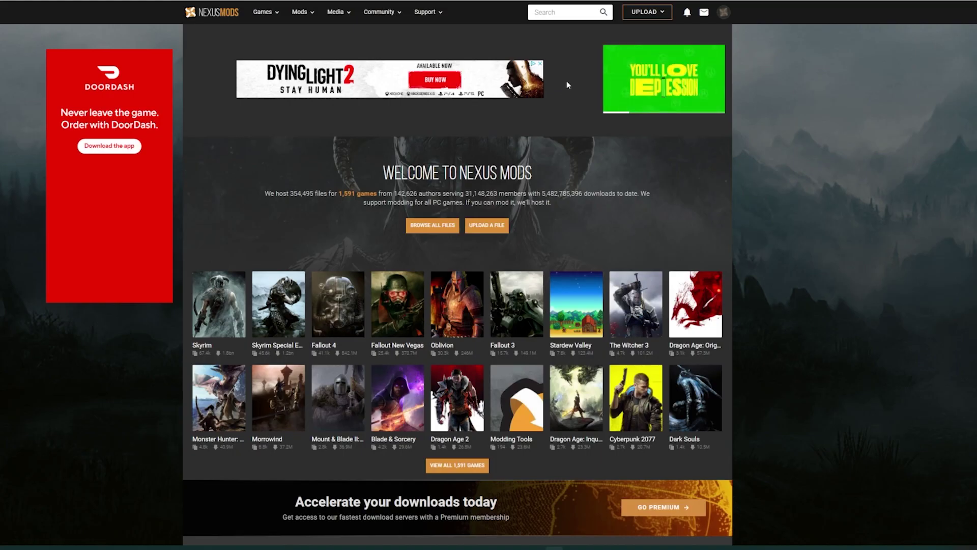
pyautogui.click(565, 12)
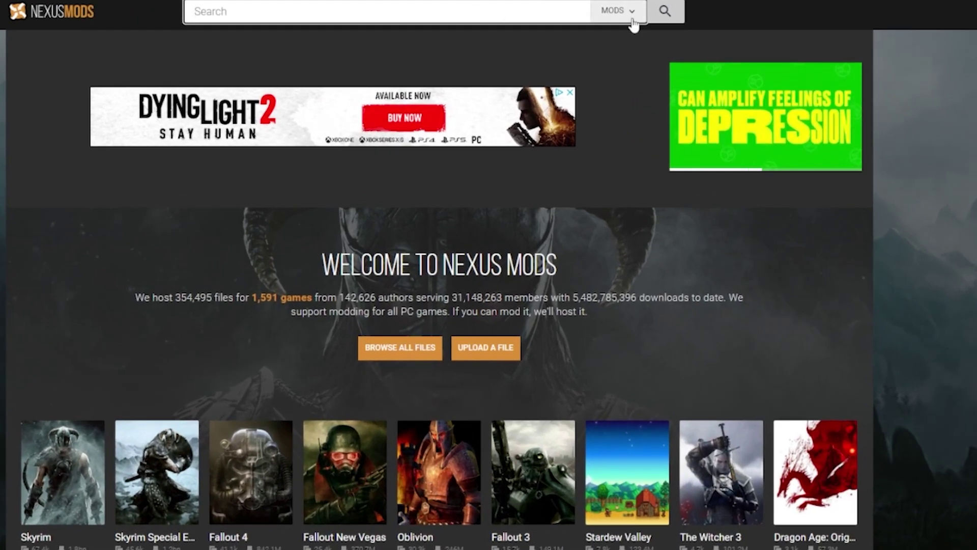
pyautogui.click(621, 15)
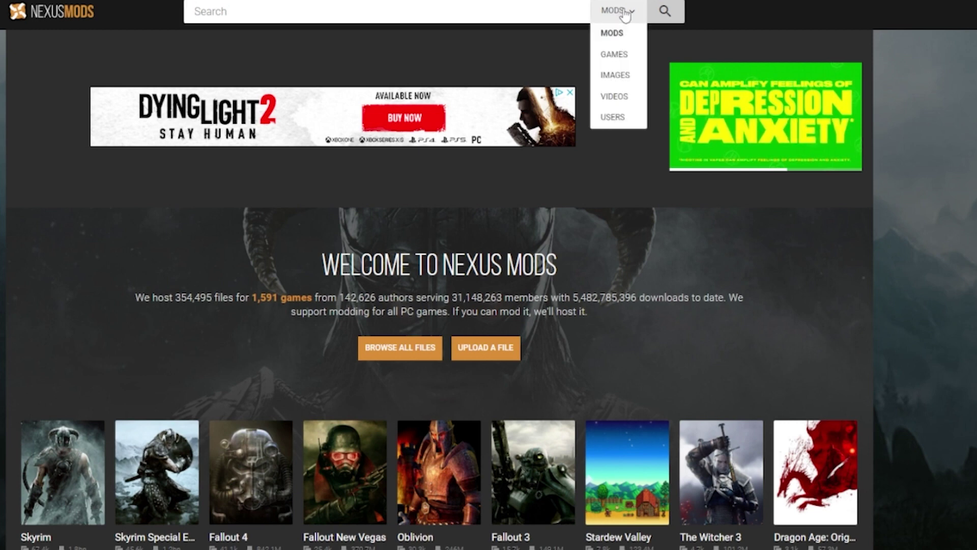
pyautogui.click(619, 53)
pyautogui.click(334, 13)
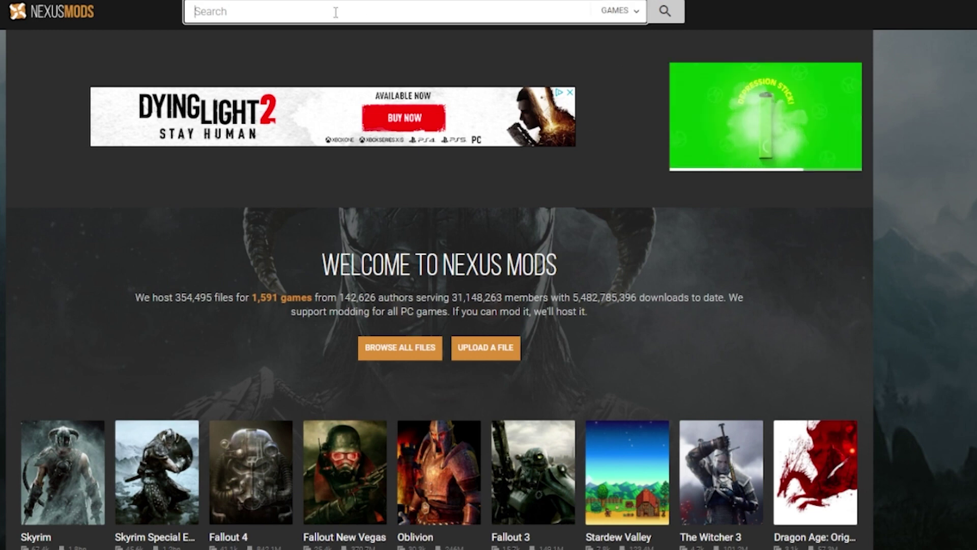
pyautogui.write('blade')
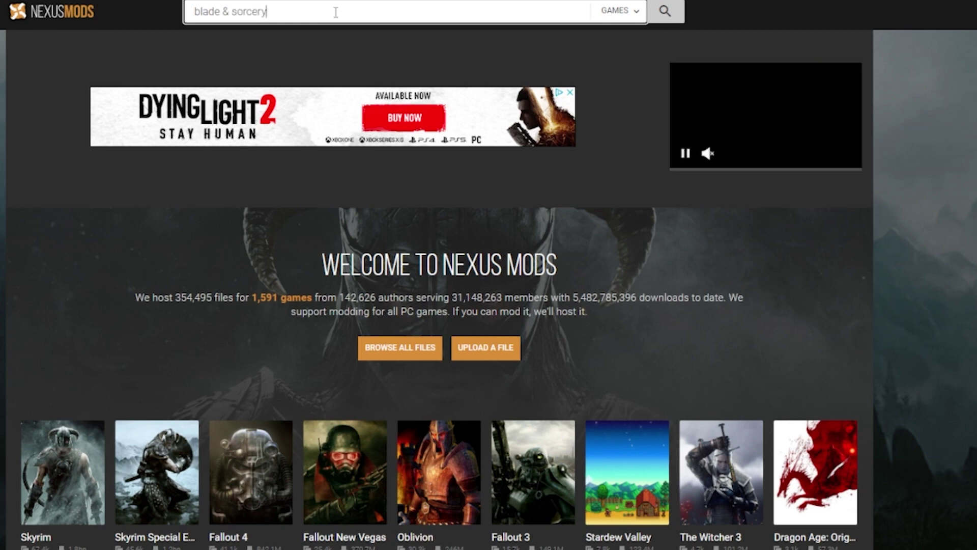
pyautogui.write('& sorcery')
pyautogui.click(667, 11)
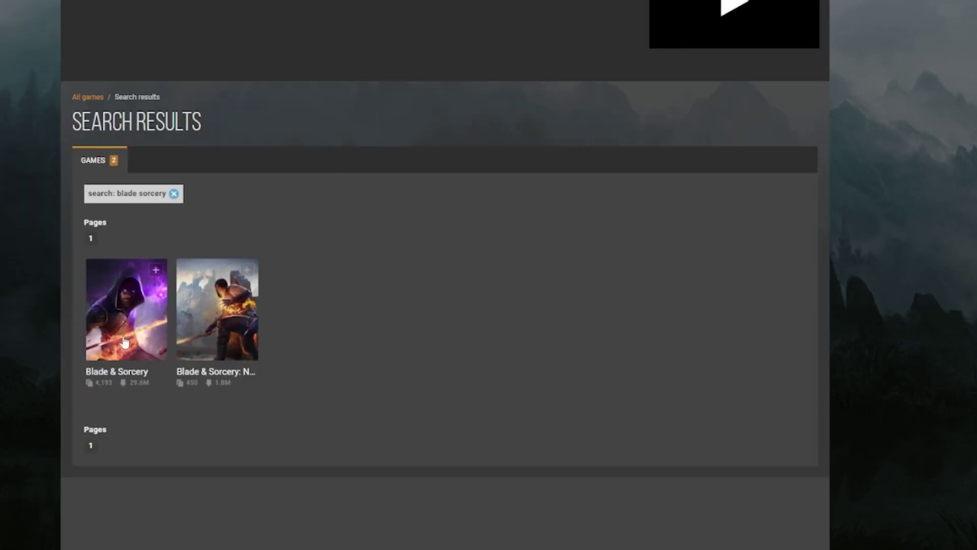
# Step: Open the Blade & Sorcery: Nomad game, then Vader's Lightsaber mod's manual download page
pyautogui.click(216, 331)
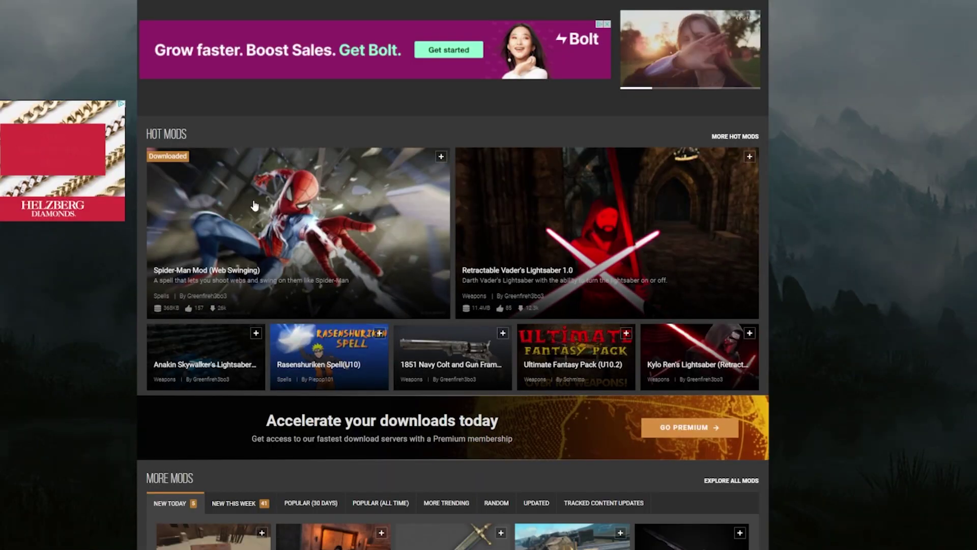
pyautogui.scroll(-4, 474, 277)
pyautogui.scroll(-4, 510, 341)
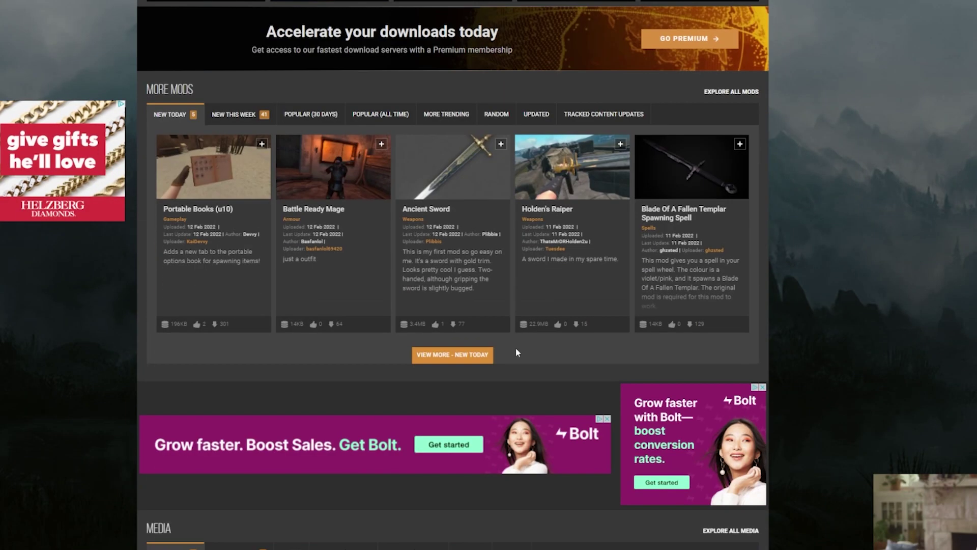
pyautogui.scroll(4, 516, 347)
pyautogui.scroll(2, 555, 333)
pyautogui.scroll(2, 556, 338)
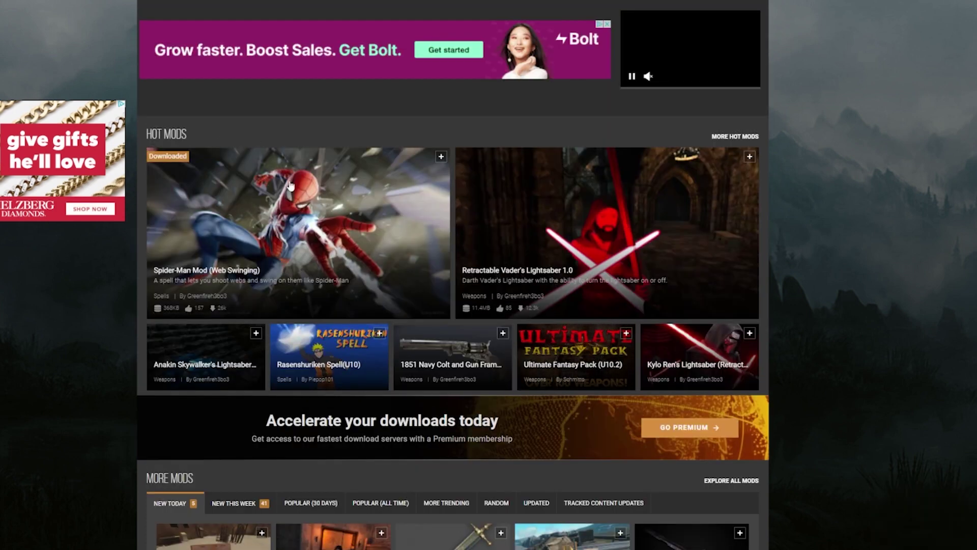
pyautogui.click(590, 247)
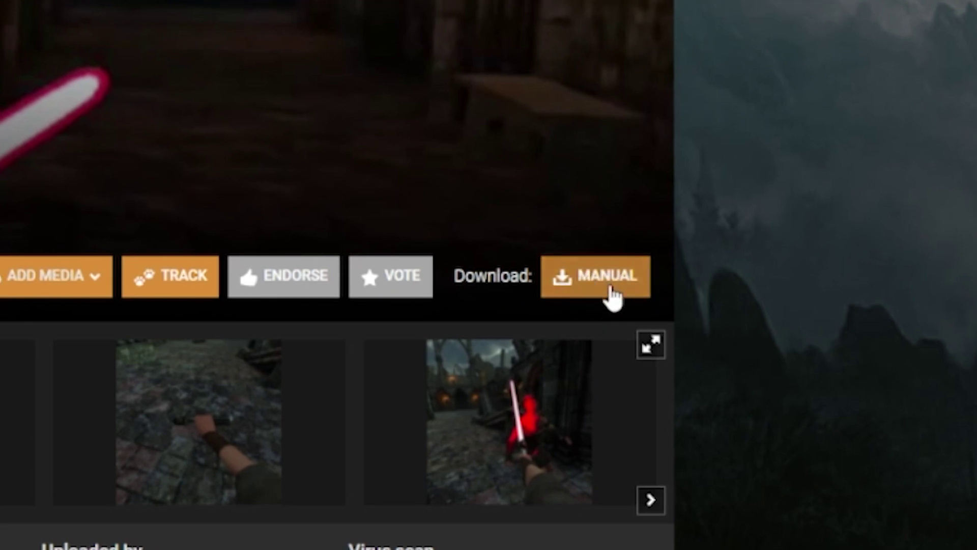
pyautogui.click(562, 281)
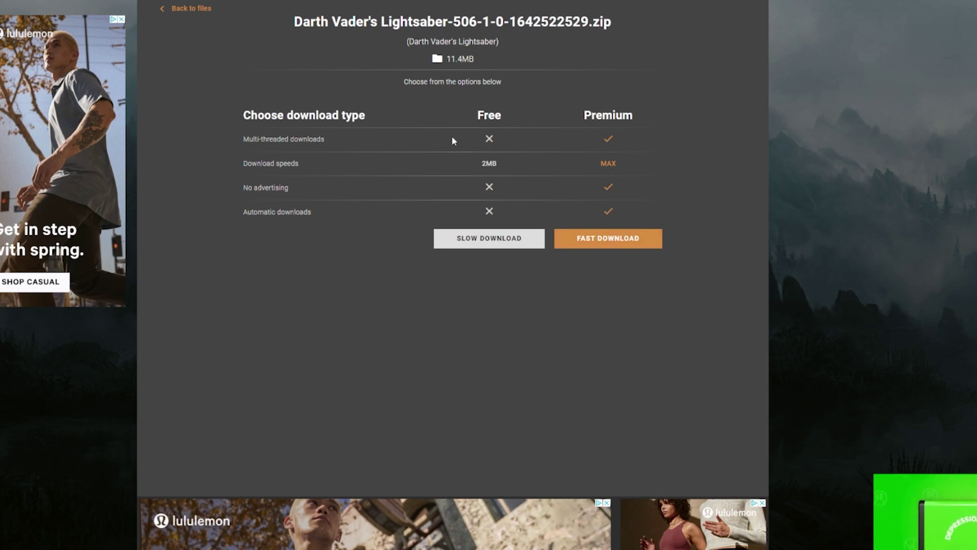
# Step: Slow-download the Darth Vader's Lightsaber zip and open it from the download bar
pyautogui.click(476, 245)
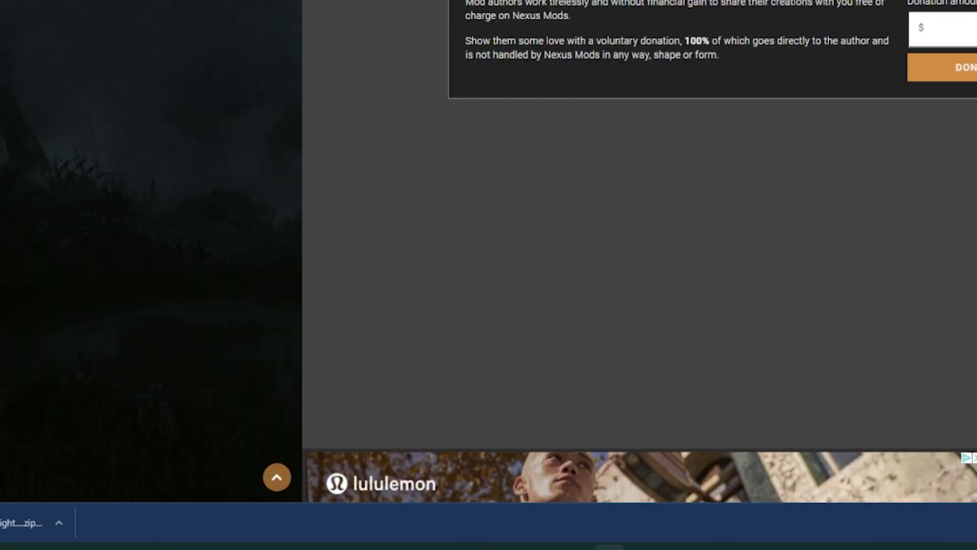
pyautogui.click(5, 547)
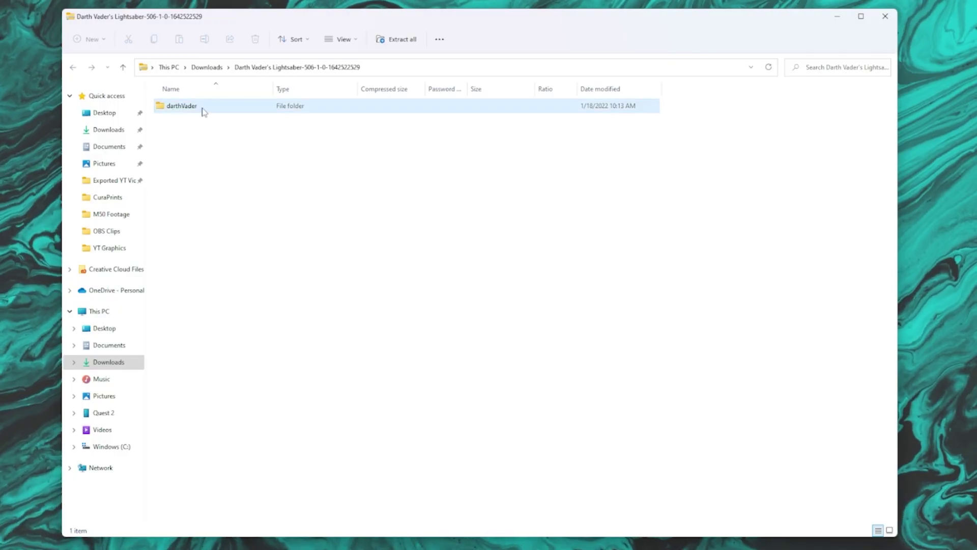
pyautogui.click(168, 108)
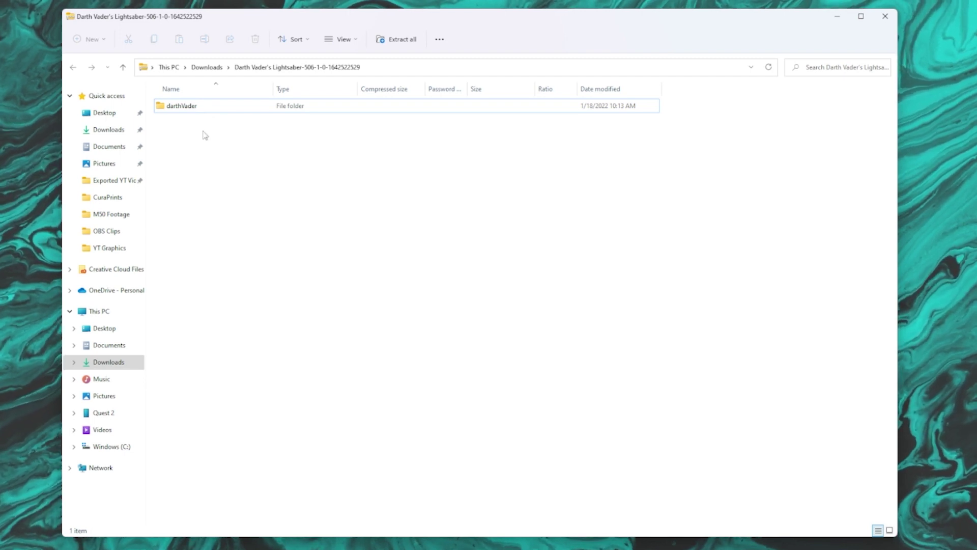
pyautogui.click(400, 41)
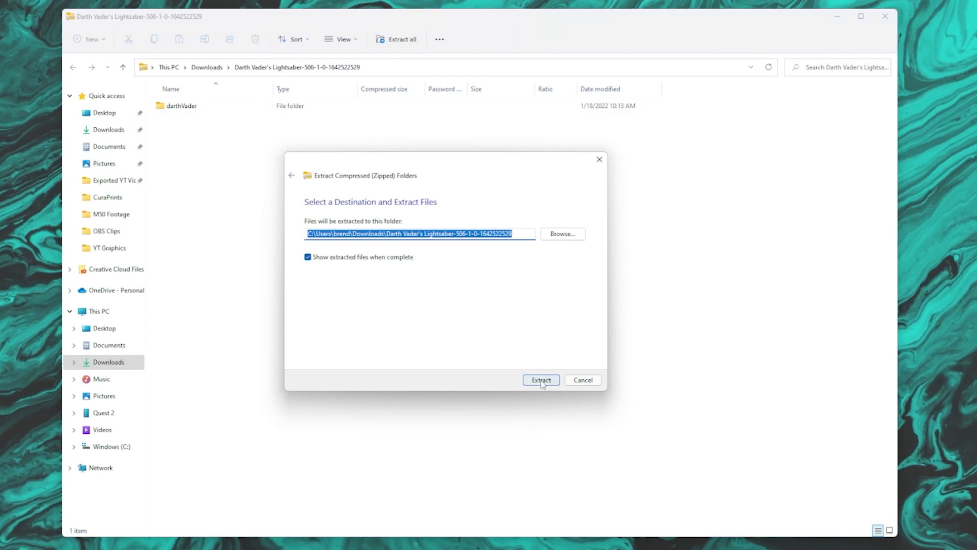
pyautogui.click(539, 380)
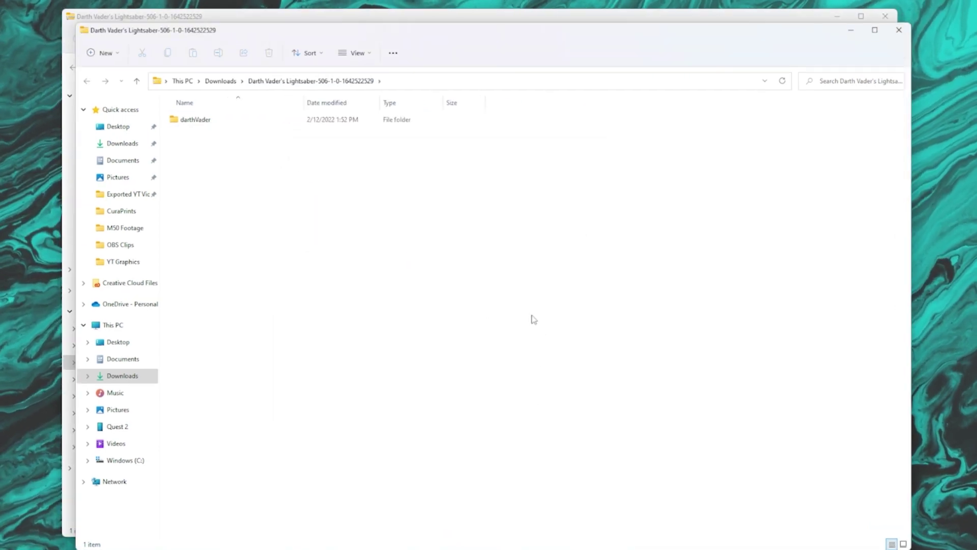
# Step: Place the extracted and Quest 2 Mods windows side by side and drag darthVader across
pyautogui.click(839, 19)
pyautogui.moveTo(487, 37); pyautogui.dragTo(635, 33)
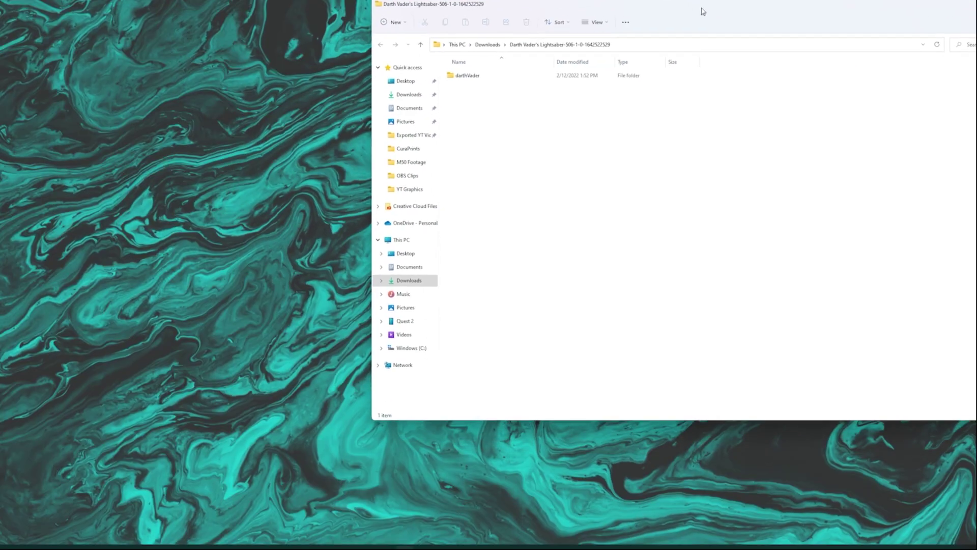
pyautogui.moveTo(405, 546)
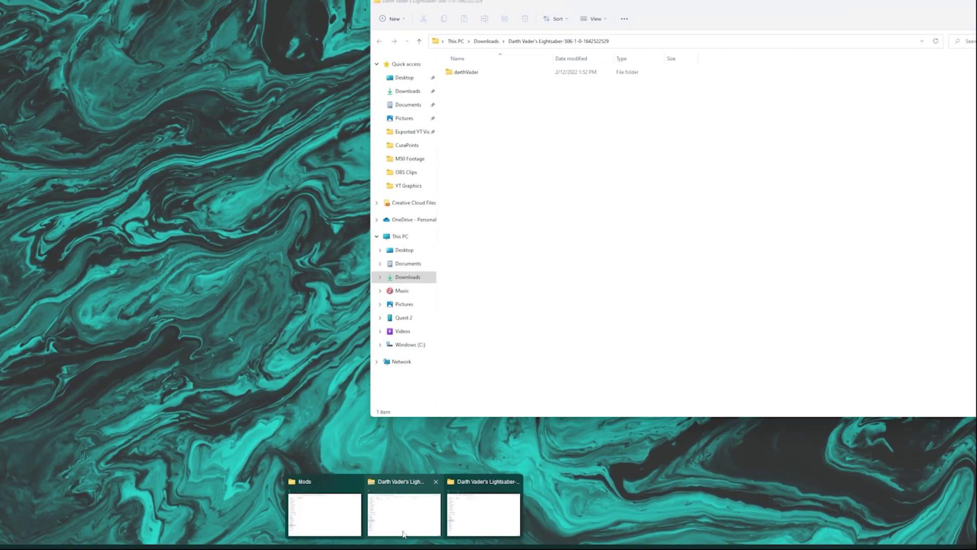
pyautogui.moveTo(406, 524)
pyautogui.click(331, 510)
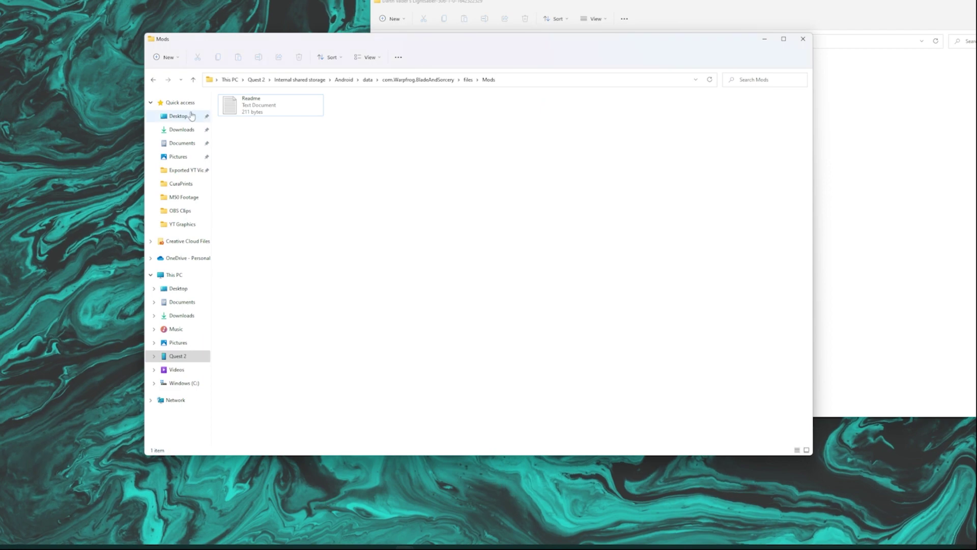
pyautogui.moveTo(295, 46); pyautogui.dragTo(175, 44)
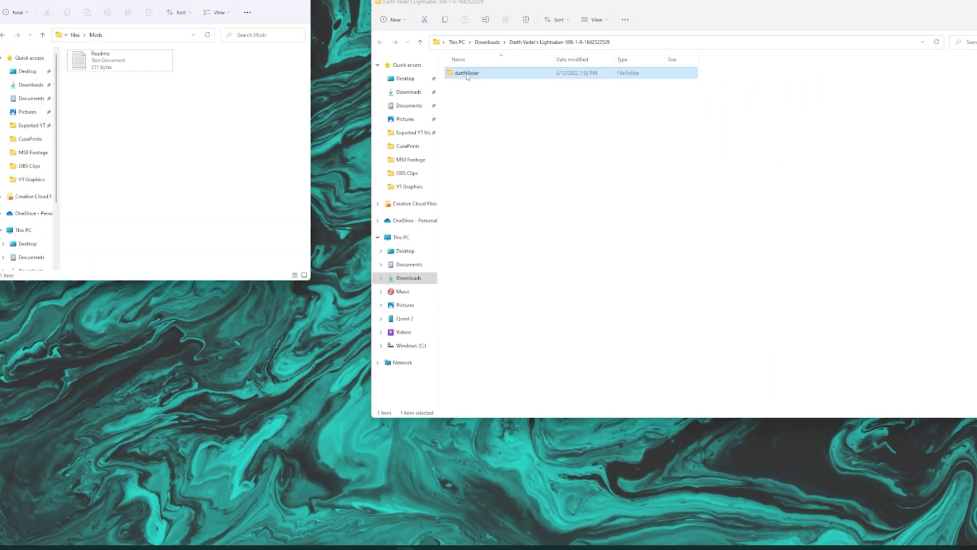
pyautogui.moveTo(467, 76); pyautogui.dragTo(199, 113)
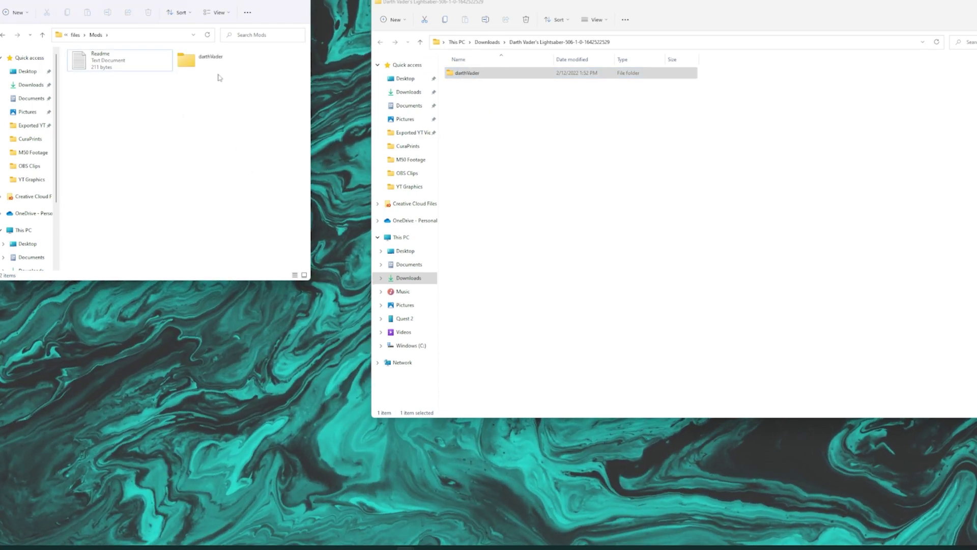